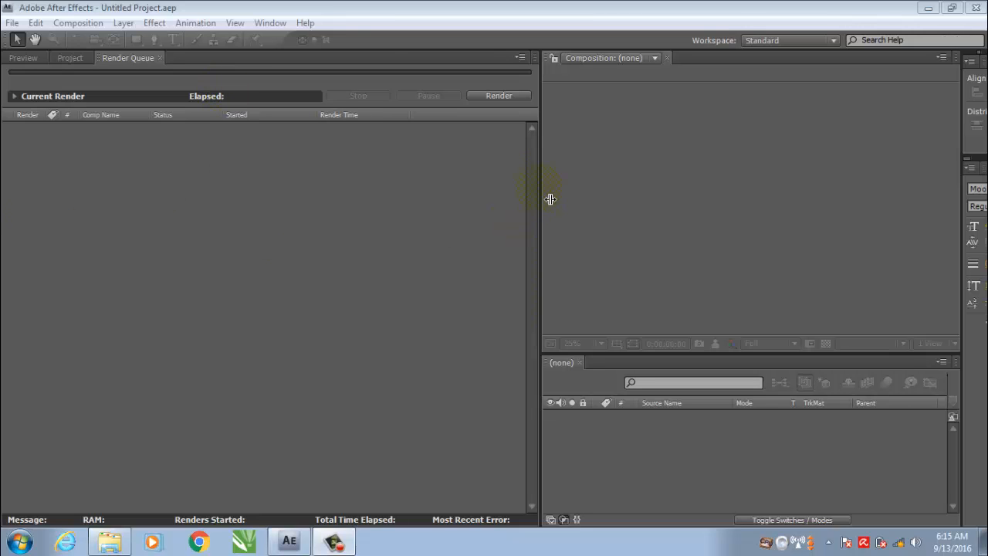
Narrow the Render Queue panel group and import the video TIPS GOOGLE ADSENSE 1 from the FILM folder as footage
{"action": "left_click_drag", "start_coordinate": [540, 199], "coordinate": [241, 218]}
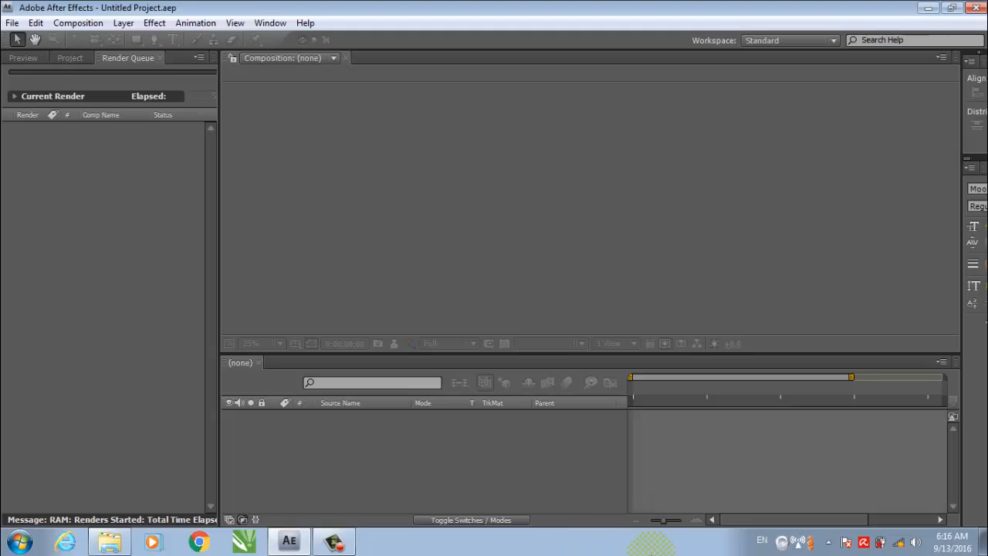
{"action": "left_click", "coordinate": [13, 24]}
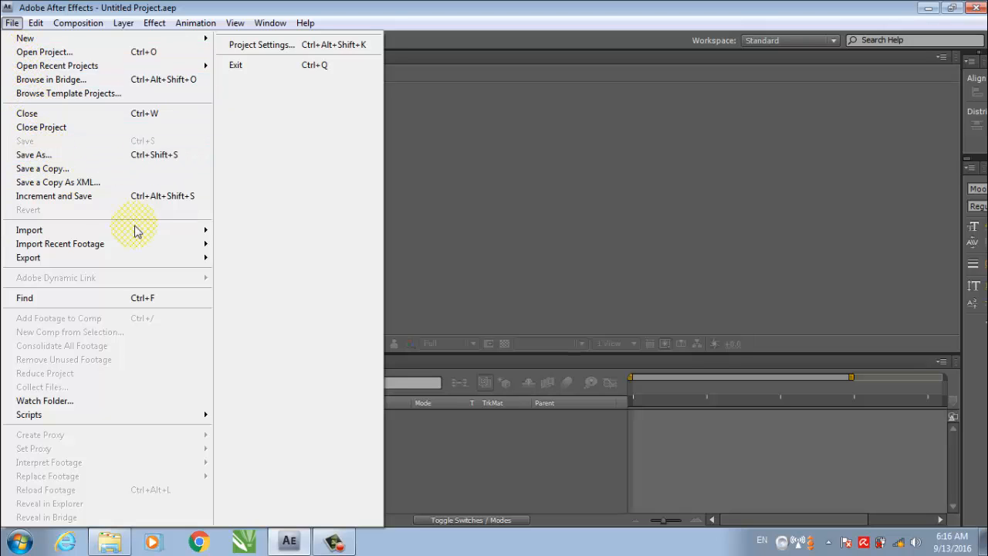
{"action": "mouse_move", "coordinate": [113, 238]}
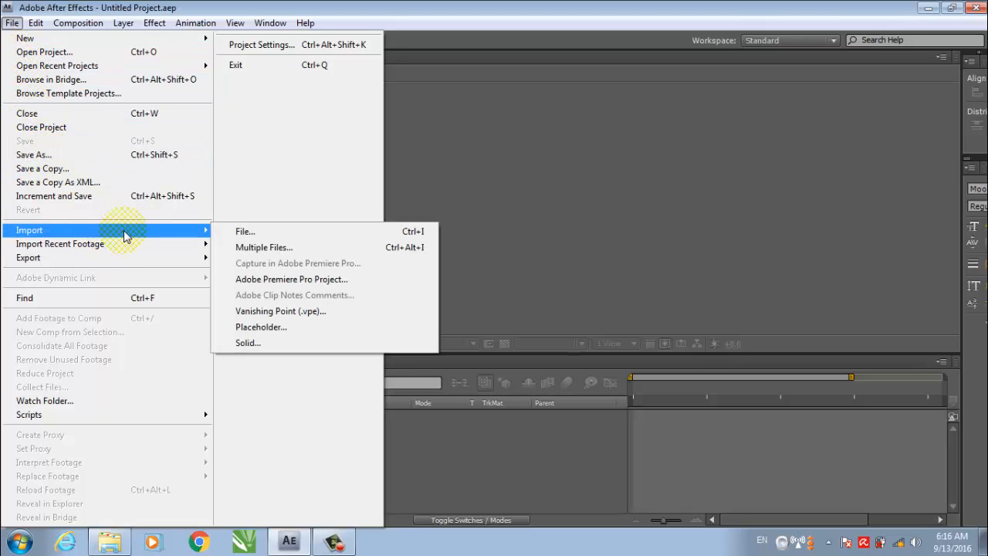
{"action": "left_click", "coordinate": [244, 232]}
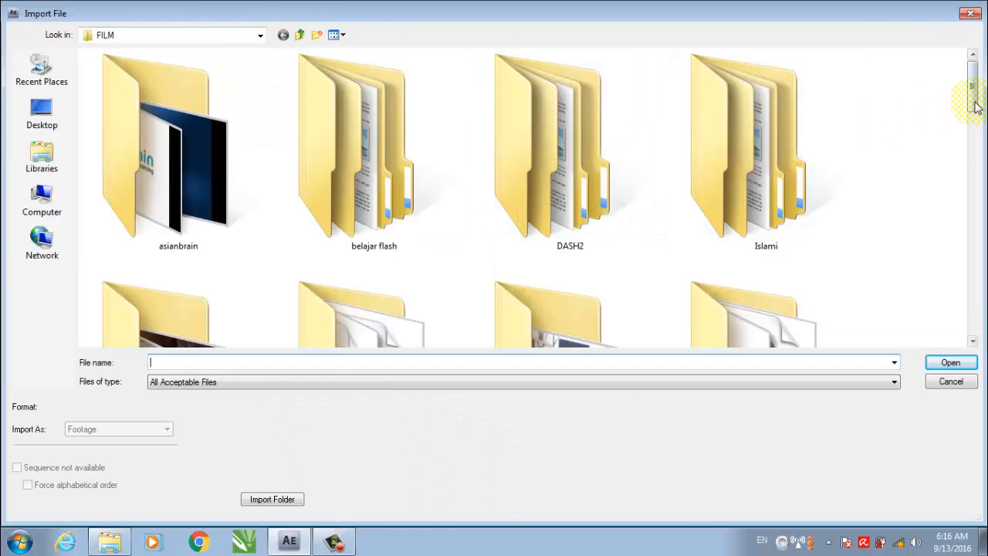
{"action": "left_click_drag", "start_coordinate": [971, 88], "coordinate": [975, 248]}
{"action": "left_click_drag", "start_coordinate": [971, 263], "coordinate": [974, 309]}
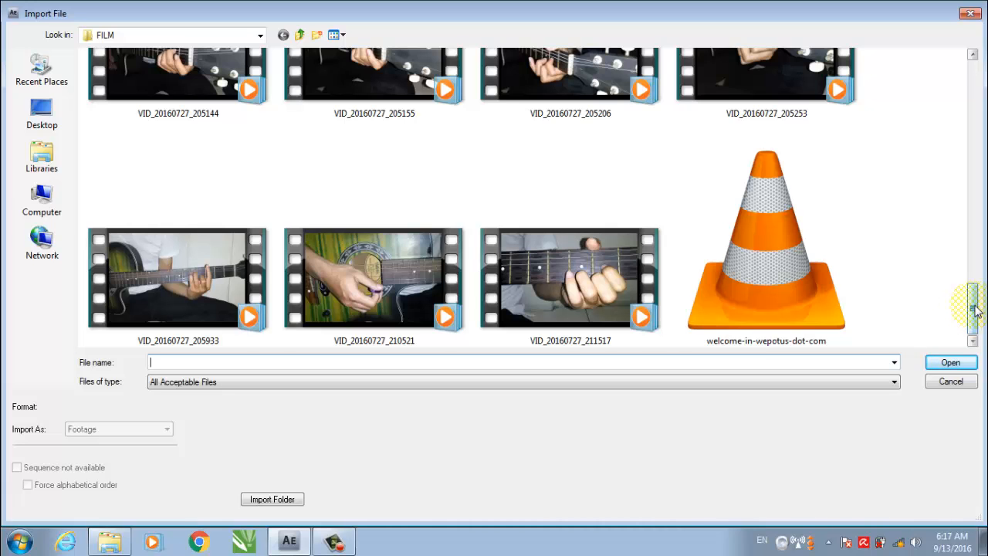
{"action": "left_click_drag", "start_coordinate": [974, 309], "coordinate": [974, 255]}
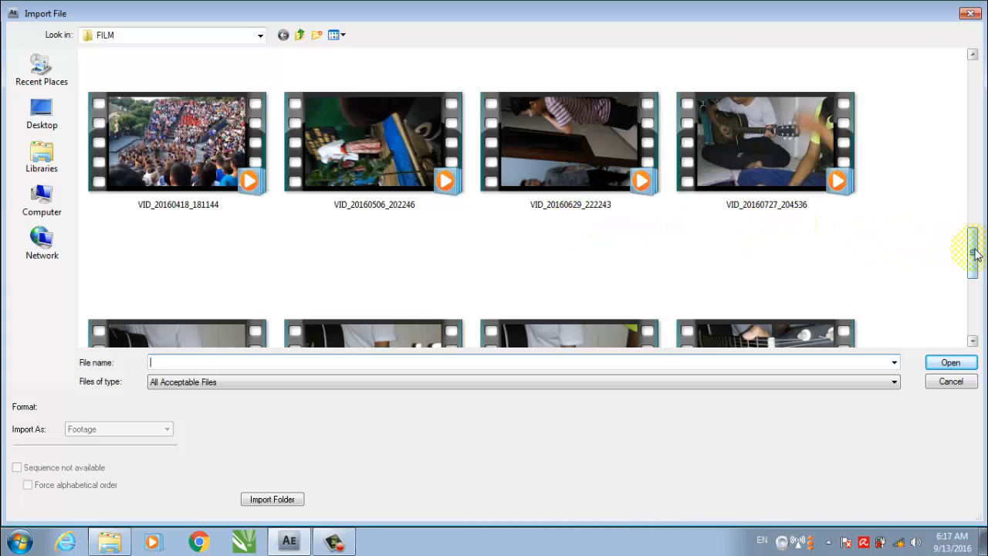
{"action": "left_click_drag", "start_coordinate": [973, 254], "coordinate": [977, 119]}
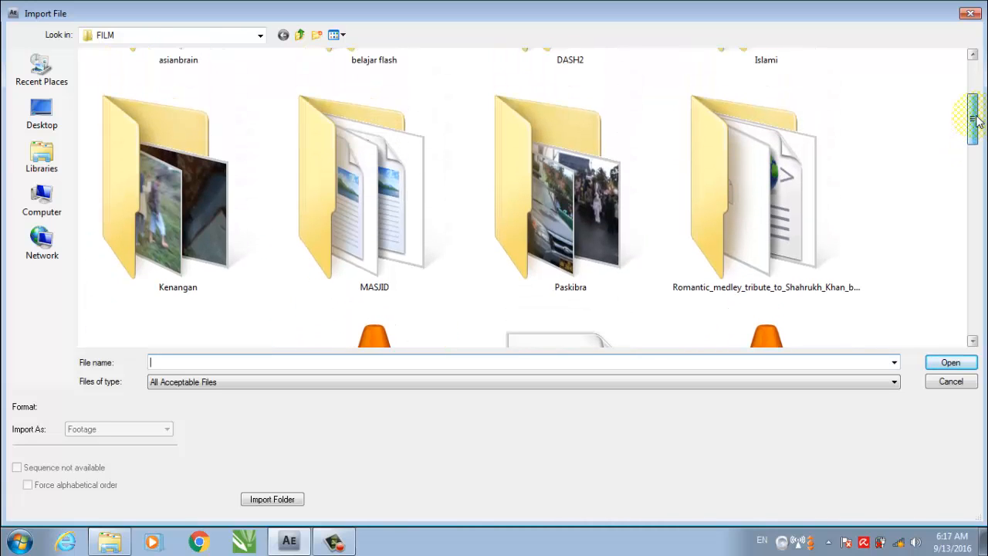
{"action": "left_click_drag", "start_coordinate": [977, 120], "coordinate": [964, 225]}
{"action": "left_click", "coordinate": [90, 122]}
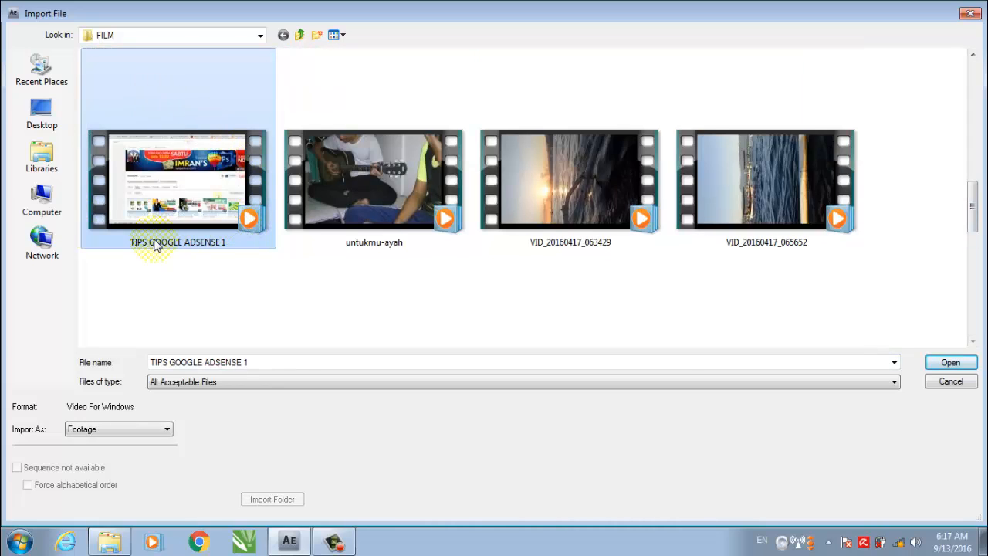
{"action": "double_click", "coordinate": [179, 193]}
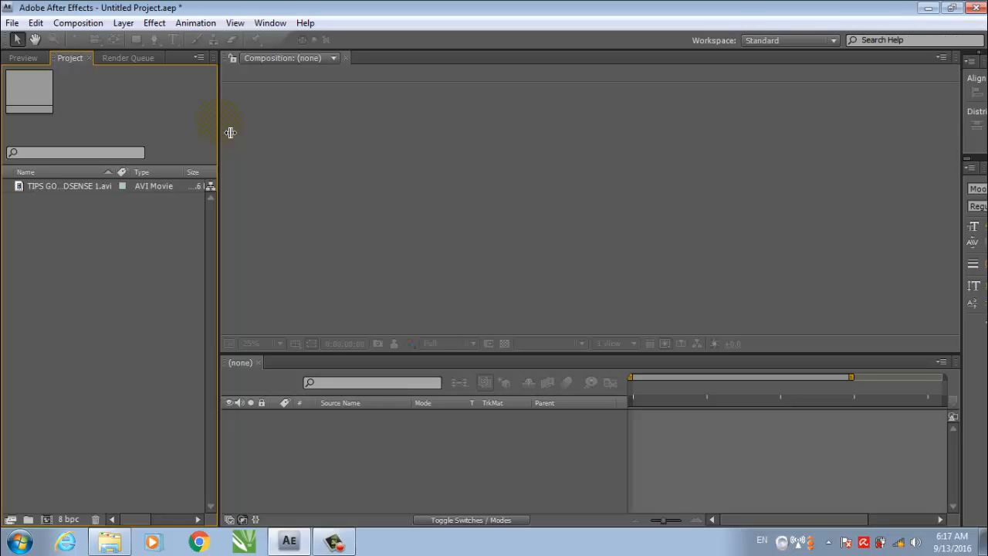
Narrow the Project panel further to give the Composition and Timeline panels more room, keeping the Project contents shown
{"action": "left_click_drag", "start_coordinate": [230, 133], "coordinate": [180, 133]}
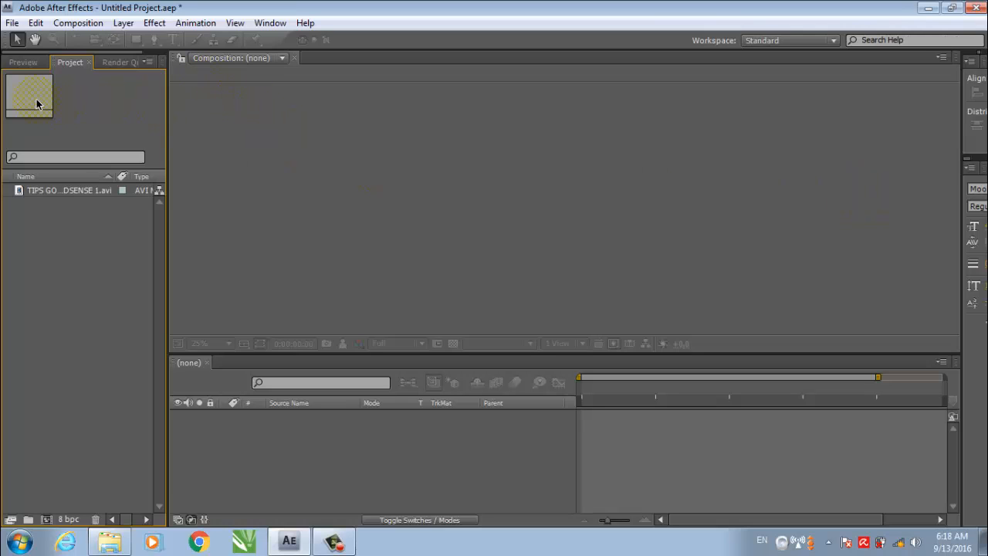
{"action": "left_click", "coordinate": [116, 62]}
{"action": "left_click", "coordinate": [71, 62]}
{"action": "left_click", "coordinate": [430, 267]}
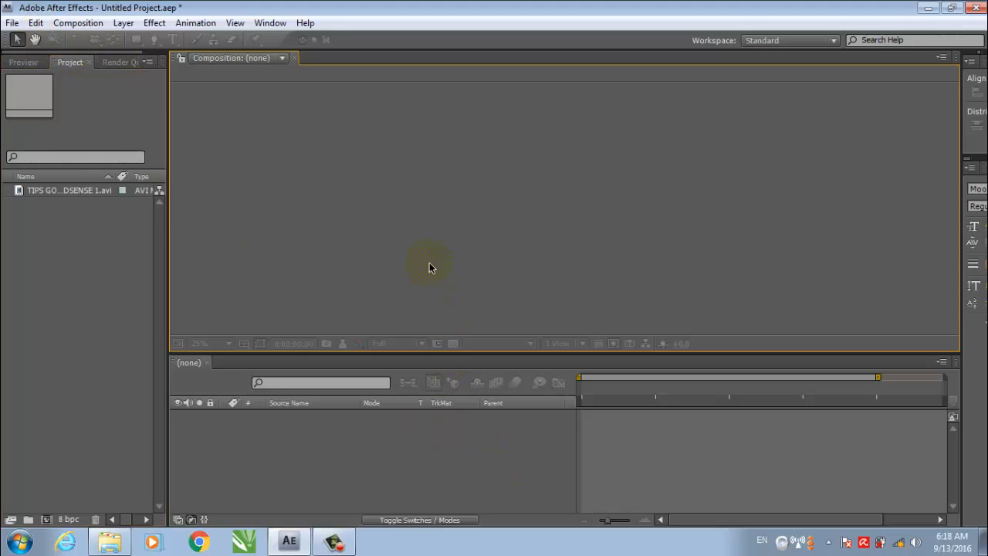
Import the video TIPS GOOGLE ADSENSE 1 from the FILM folder a second time
{"action": "left_click", "coordinate": [11, 23]}
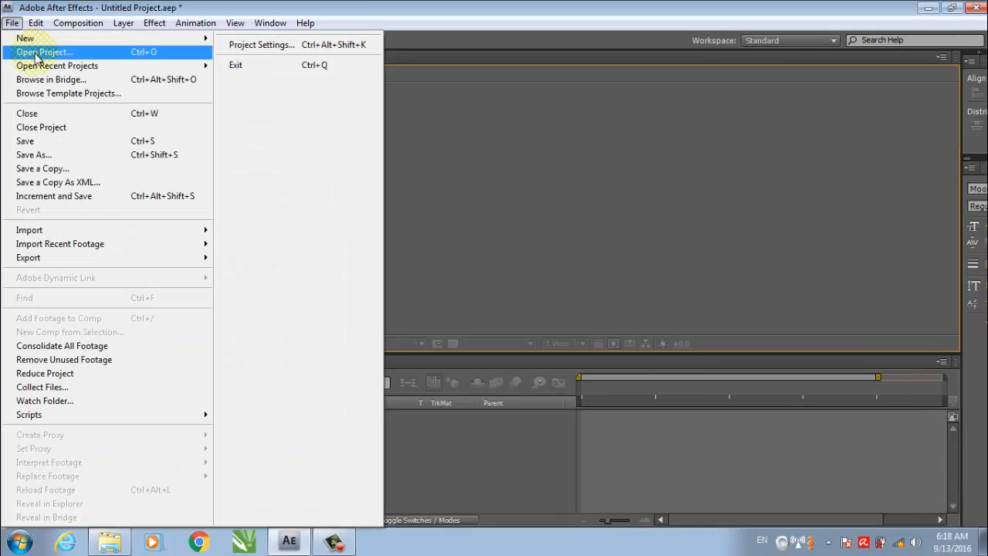
{"action": "mouse_move", "coordinate": [162, 230]}
{"action": "left_click", "coordinate": [260, 234]}
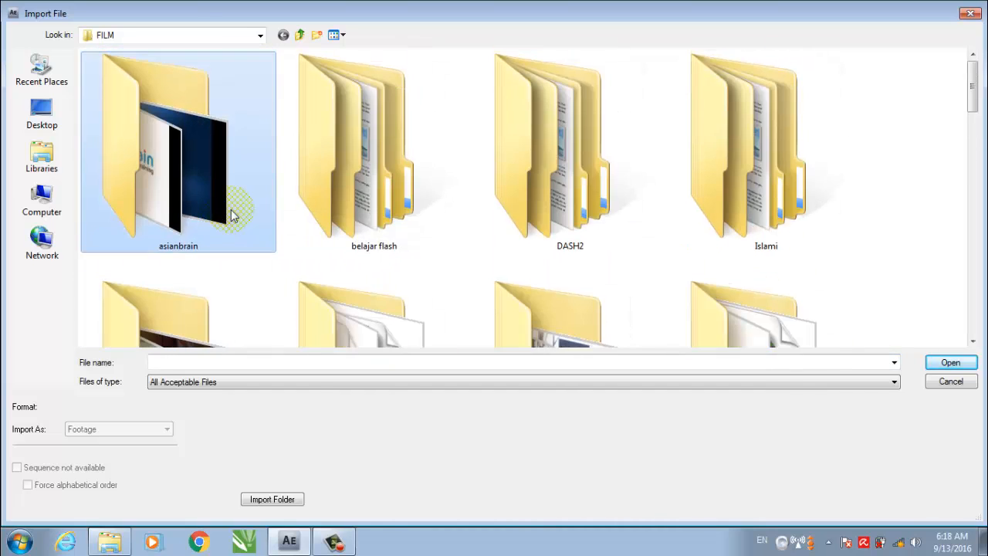
{"action": "scroll", "coordinate": [231, 216], "scroll_direction": "down", "scroll_amount": 3}
{"action": "scroll", "coordinate": [232, 214], "scroll_direction": "down", "scroll_amount": 6}
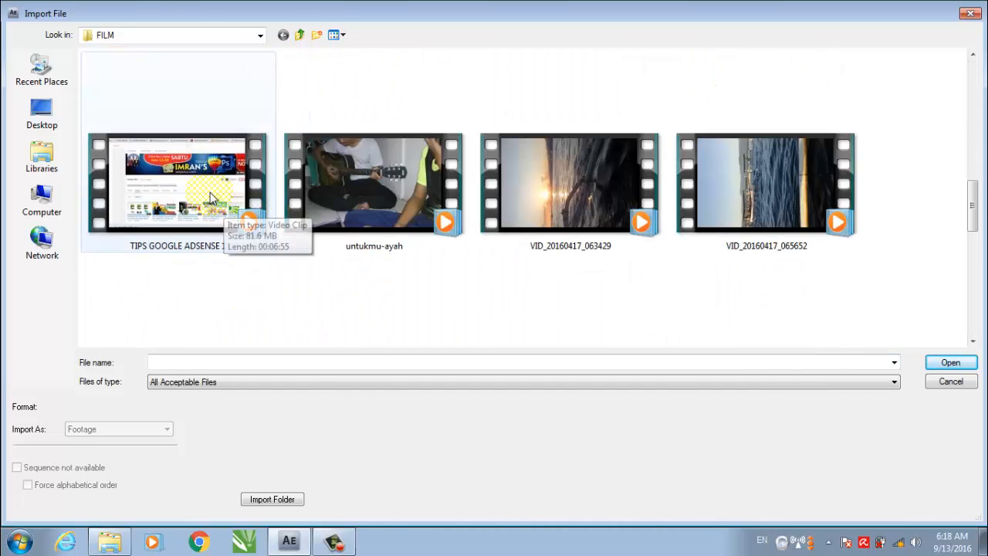
{"action": "double_click", "coordinate": [209, 192]}
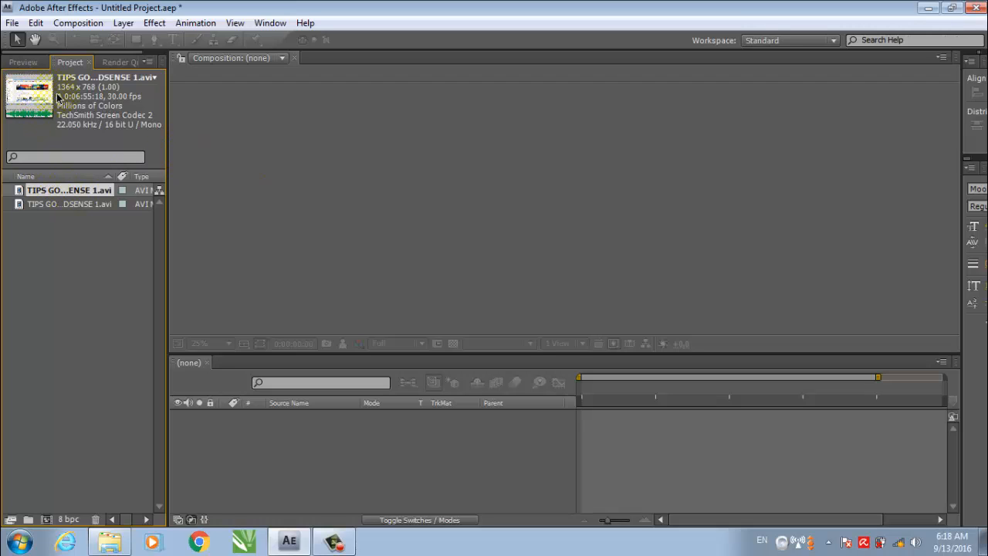
Create a composition by placing the imported TIPS GOOGLE ADSENSE 1.avi footage in the empty timeline
{"action": "left_click_drag", "start_coordinate": [26, 97], "coordinate": [411, 423]}
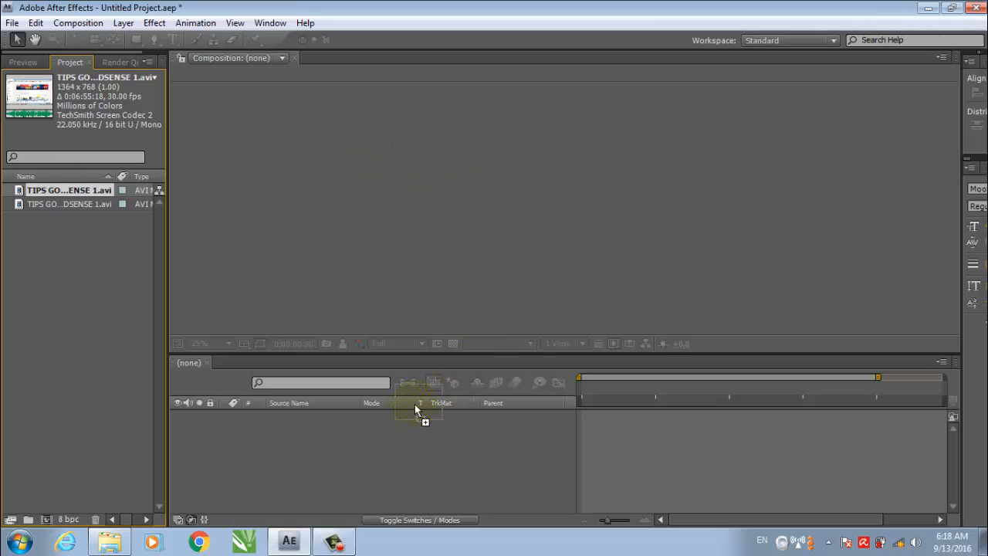
{"action": "left_click_drag", "start_coordinate": [279, 500], "coordinate": [241, 424]}
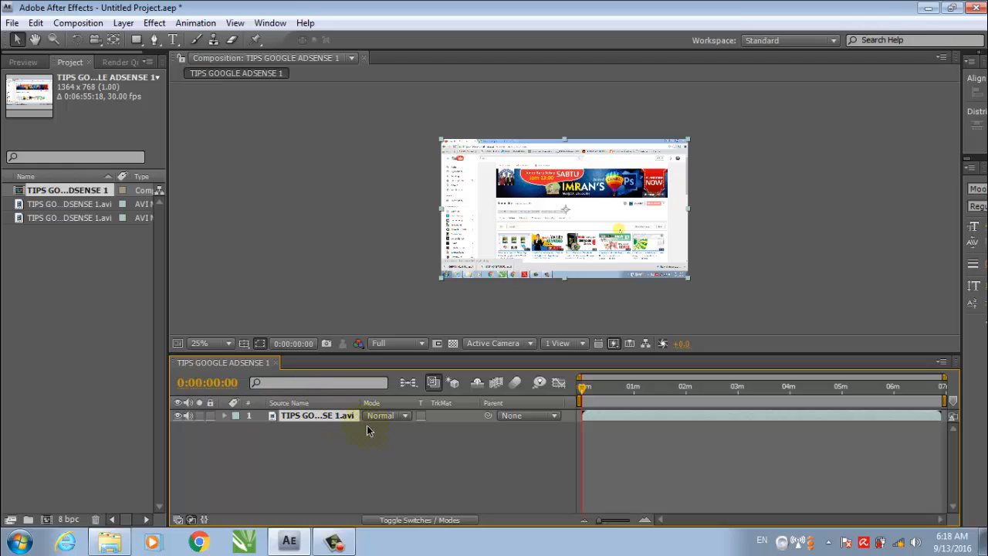
{"action": "scroll", "coordinate": [621, 220], "scroll_direction": "up", "scroll_amount": 1}
{"action": "scroll", "coordinate": [531, 174], "scroll_direction": "down", "scroll_amount": 1}
{"action": "scroll", "coordinate": [719, 155], "scroll_direction": "up", "scroll_amount": 1}
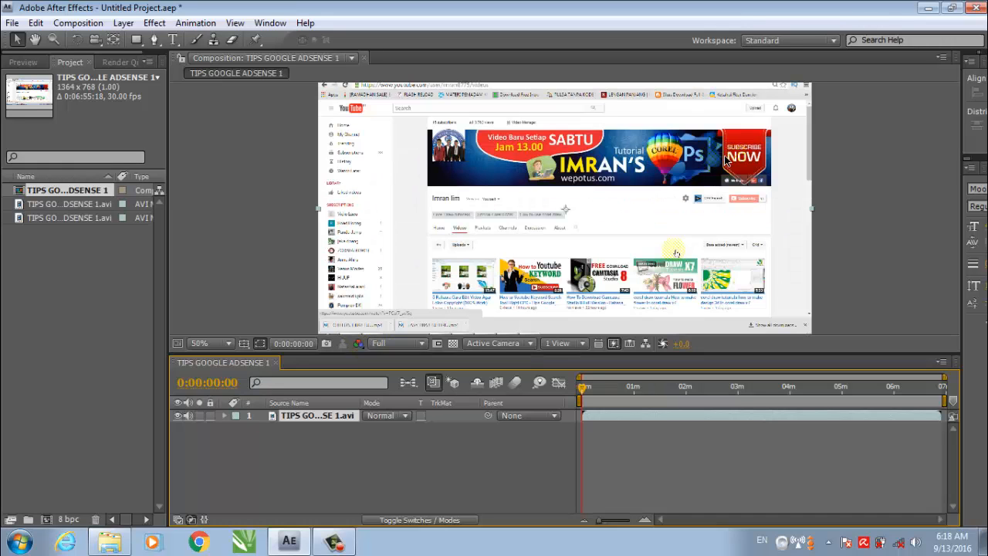
With no layer selected, draw a green-filled rectangle across the full width of the video's lower edge as a shape layer
{"action": "left_click", "coordinate": [253, 183]}
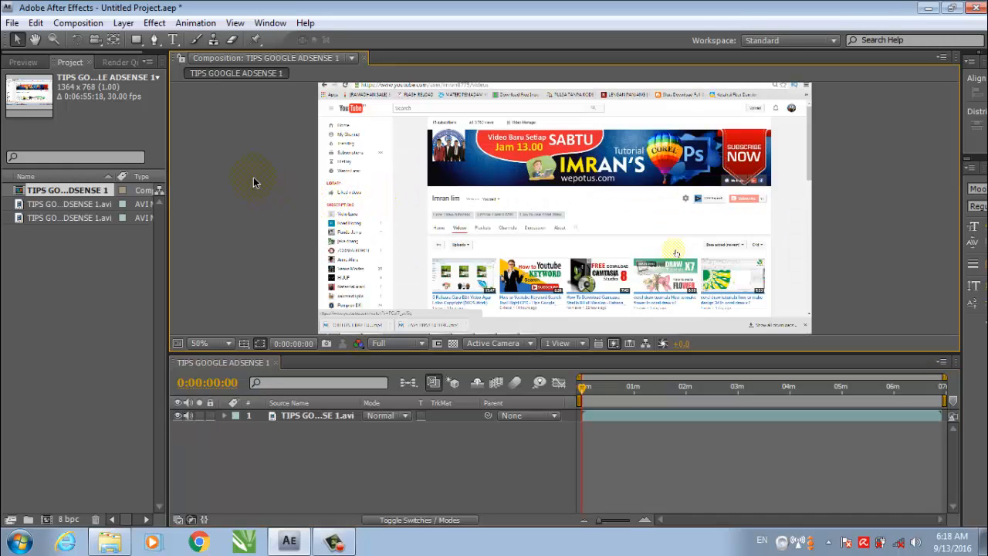
{"action": "scroll", "coordinate": [254, 179], "scroll_direction": "down", "scroll_amount": 1}
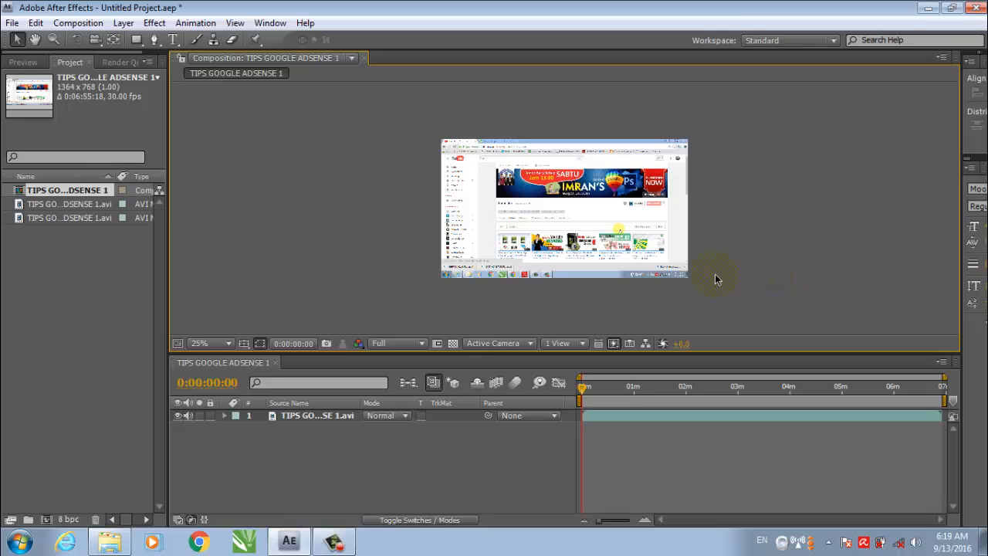
{"action": "left_click", "coordinate": [136, 43]}
{"action": "scroll", "coordinate": [570, 257], "scroll_direction": "up", "scroll_amount": 1}
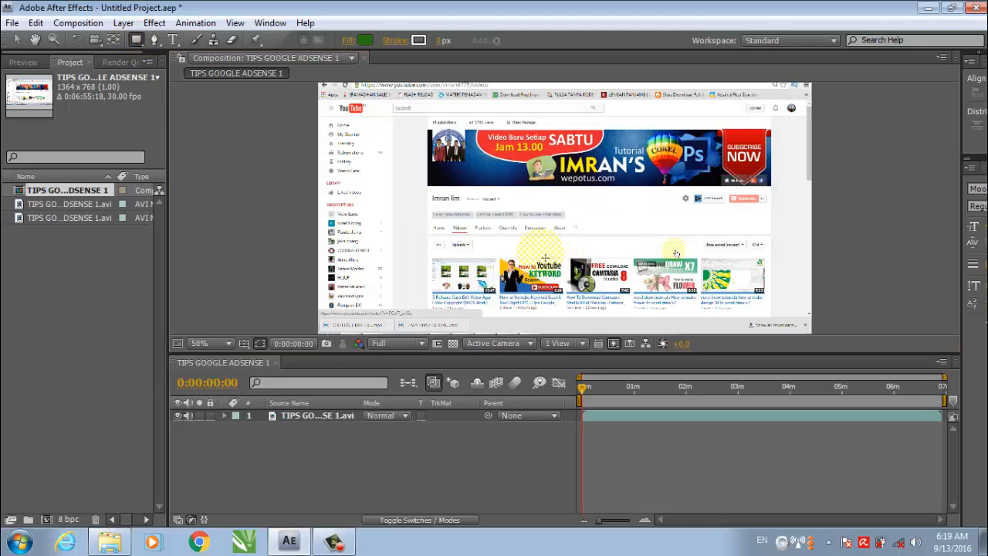
{"action": "scroll", "coordinate": [378, 232], "scroll_direction": "down", "scroll_amount": 1}
{"action": "scroll", "coordinate": [375, 250], "scroll_direction": "up", "scroll_amount": 1}
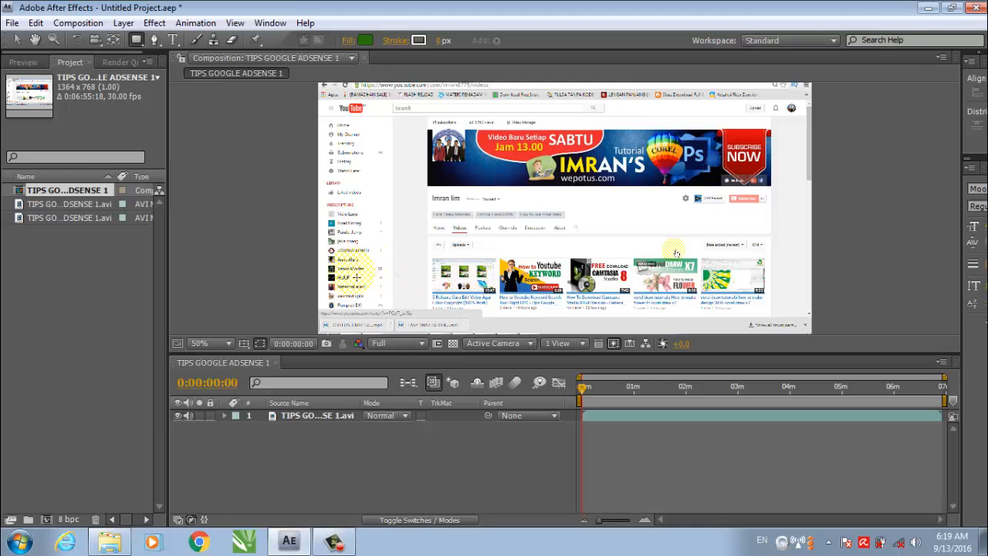
{"action": "scroll", "coordinate": [355, 274], "scroll_direction": "down", "scroll_amount": 1}
{"action": "scroll", "coordinate": [356, 279], "scroll_direction": "up", "scroll_amount": 1}
{"action": "left_click_drag", "start_coordinate": [321, 282], "coordinate": [819, 341]}
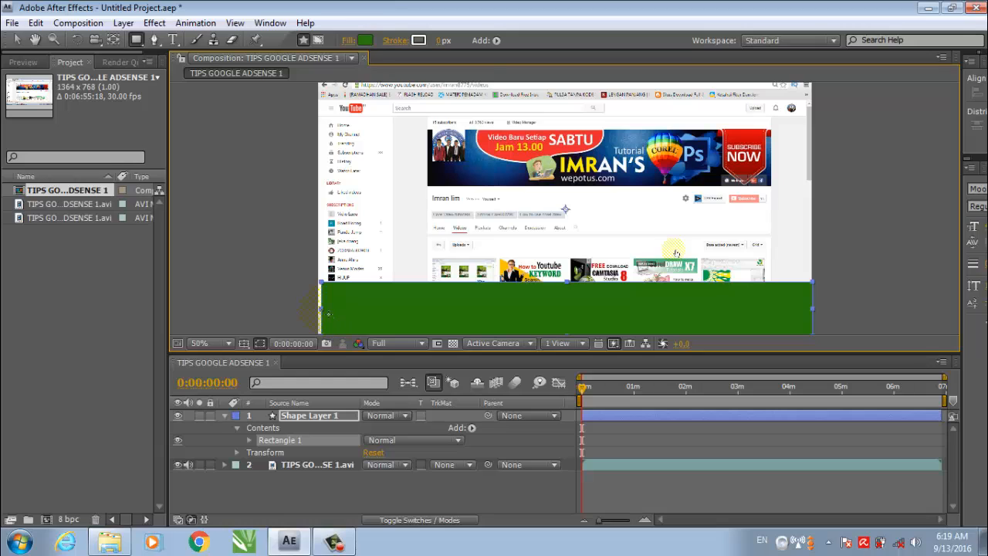
Add two more rectangles to the shape layer and align the green bar with the video's left and right edges
{"action": "key", "text": "ctrl+d"}
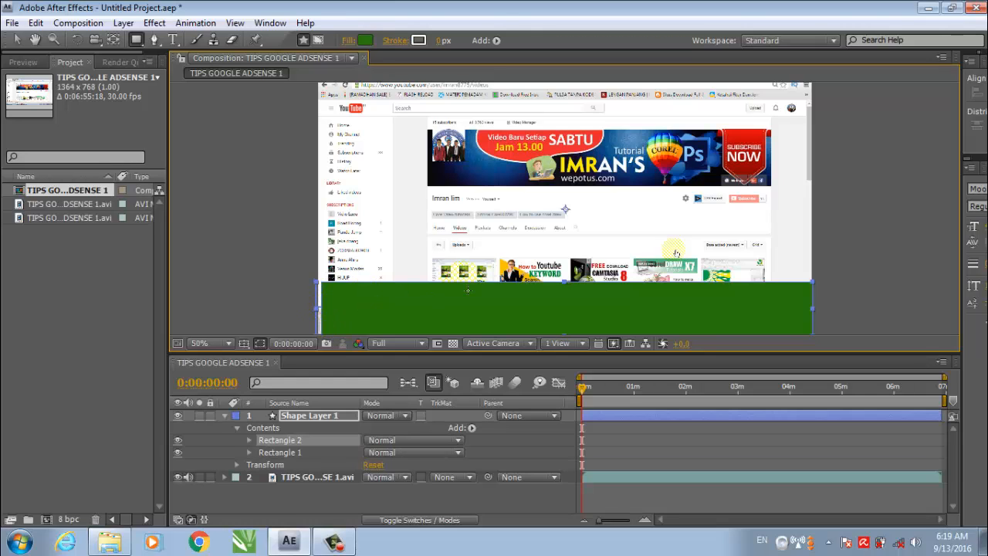
{"action": "key", "text": "ctrl+d"}
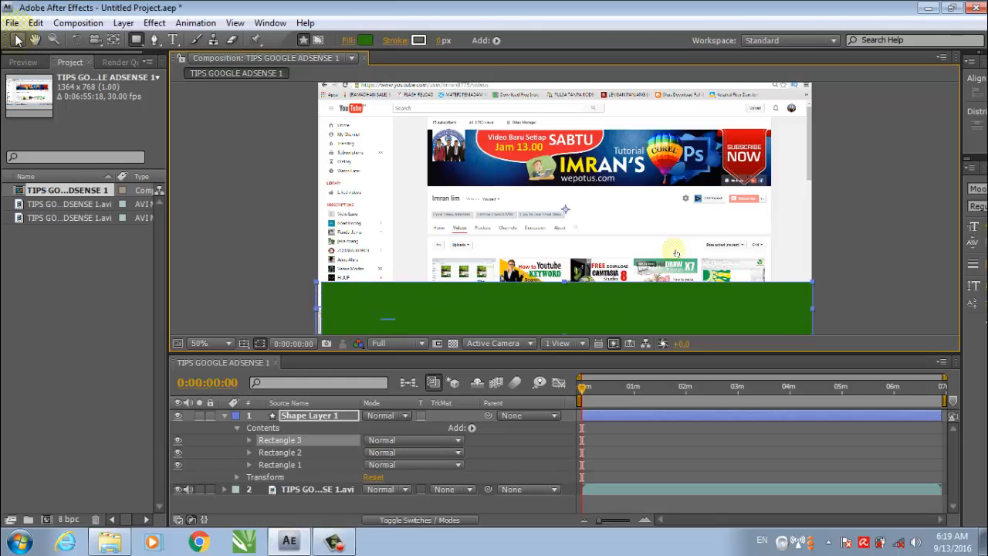
{"action": "left_click", "coordinate": [17, 39]}
{"action": "left_click_drag", "start_coordinate": [511, 315], "coordinate": [508, 315]}
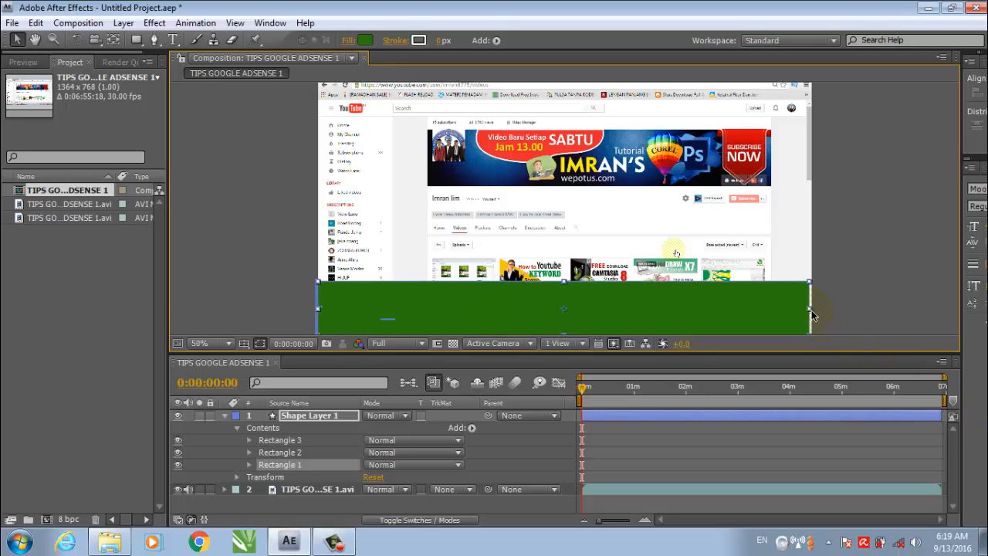
{"action": "left_click_drag", "start_coordinate": [810, 309], "coordinate": [813, 308]}
{"action": "left_click", "coordinate": [903, 268]}
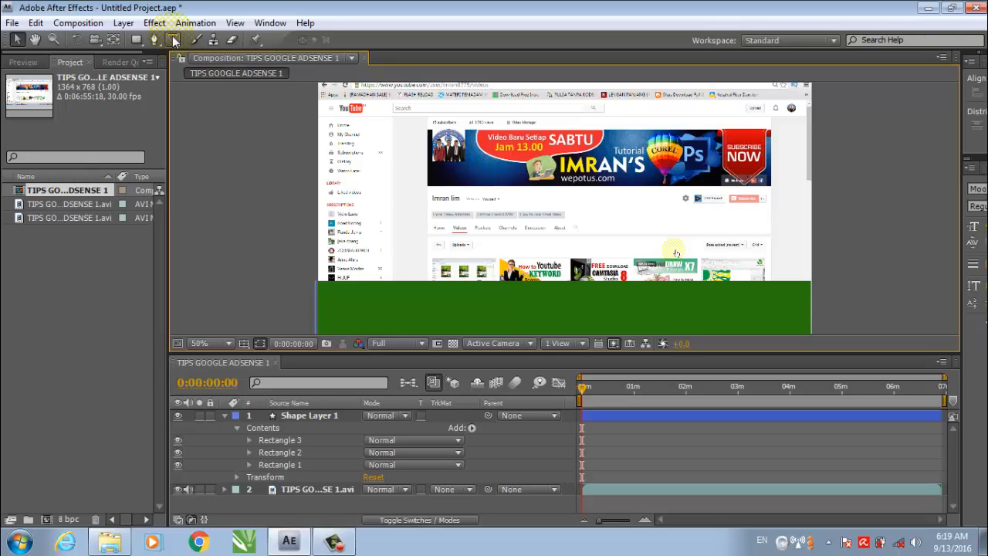
Rotate the video footage layer slightly clockwise with the Rotation tool, leaving the Selection tool active
{"action": "left_click", "coordinate": [35, 40]}
{"action": "mouse_move", "coordinate": [671, 267]}
{"action": "left_mouse_down"}
{"action": "mouse_move", "coordinate": [500, 206]}
{"action": "mouse_move", "coordinate": [551, 276]}
{"action": "mouse_move", "coordinate": [772, 286]}
{"action": "mouse_move", "coordinate": [595, 275]}
{"action": "mouse_move", "coordinate": [687, 258]}
{"action": "left_mouse_up"}
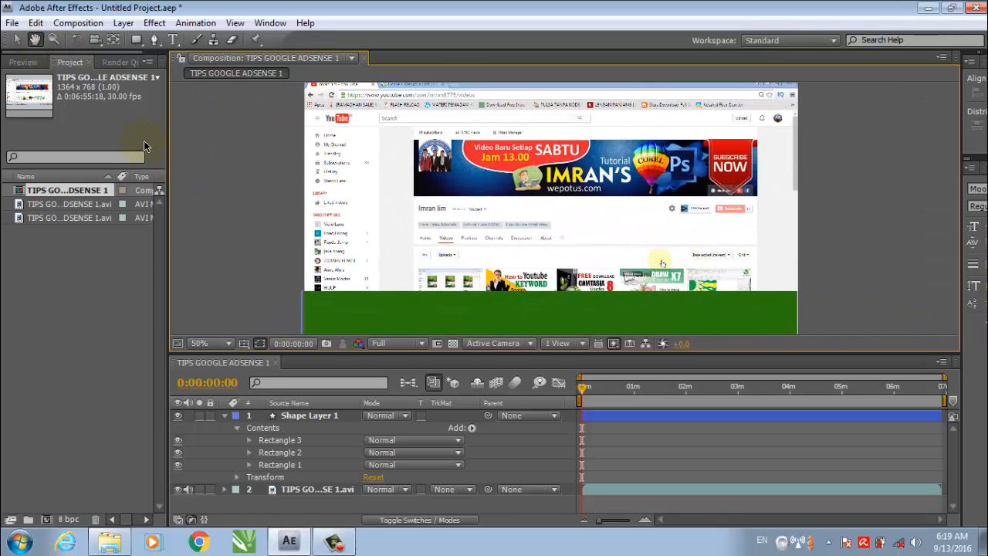
{"action": "left_click", "coordinate": [77, 40]}
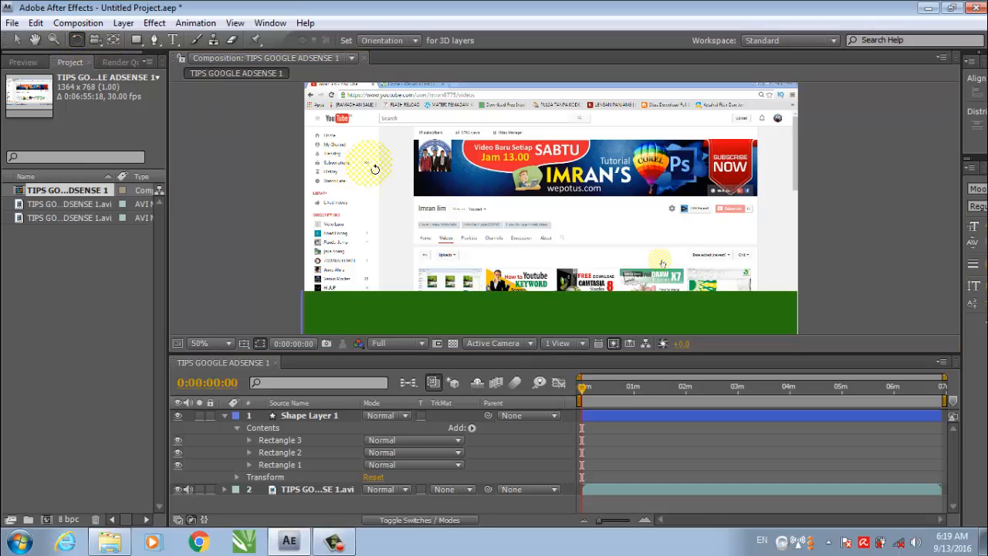
{"action": "mouse_move", "coordinate": [379, 179]}
{"action": "left_mouse_down"}
{"action": "mouse_move", "coordinate": [347, 258]}
{"action": "mouse_move", "coordinate": [607, 319]}
{"action": "mouse_move", "coordinate": [432, 178]}
{"action": "mouse_move", "coordinate": [463, 270]}
{"action": "mouse_move", "coordinate": [588, 195]}
{"action": "mouse_move", "coordinate": [478, 278]}
{"action": "mouse_move", "coordinate": [448, 232]}
{"action": "mouse_move", "coordinate": [486, 200]}
{"action": "mouse_move", "coordinate": [525, 214]}
{"action": "mouse_move", "coordinate": [520, 193]}
{"action": "mouse_move", "coordinate": [399, 149]}
{"action": "mouse_move", "coordinate": [387, 178]}
{"action": "left_mouse_up"}
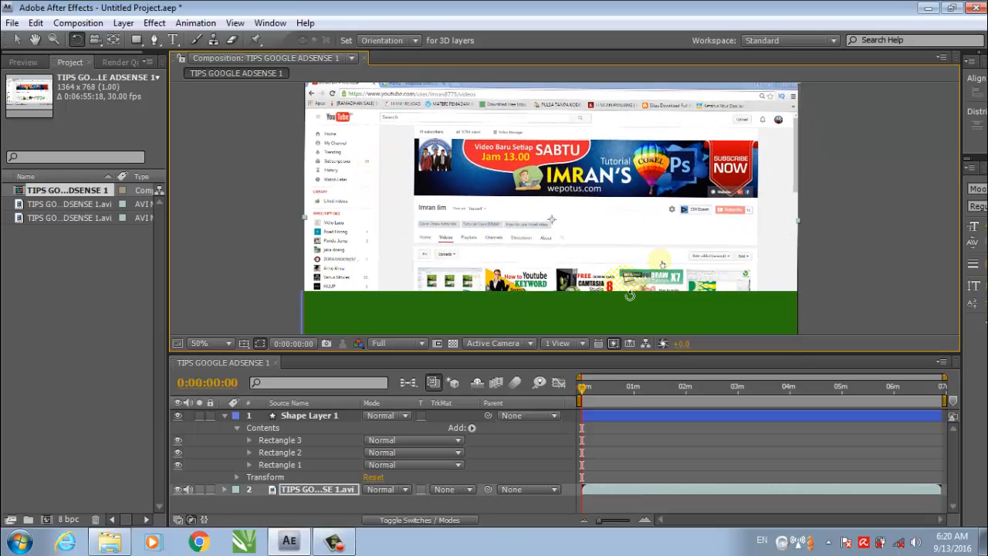
{"action": "left_click", "coordinate": [36, 40]}
{"action": "left_click", "coordinate": [17, 39]}
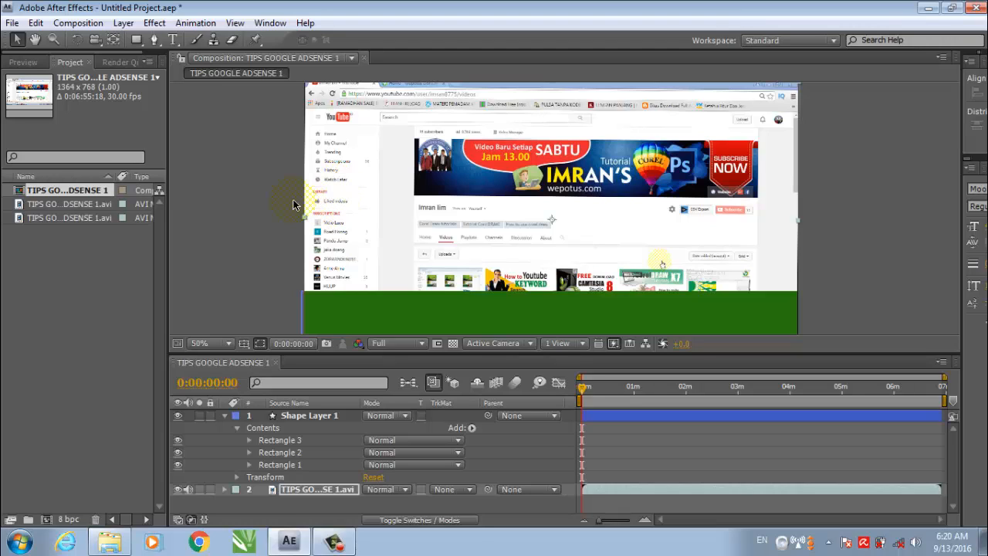
Add a horizontal text layer reading "wepotus dot com" over the video, leaving the Selection tool active
{"action": "left_click", "coordinate": [152, 41]}
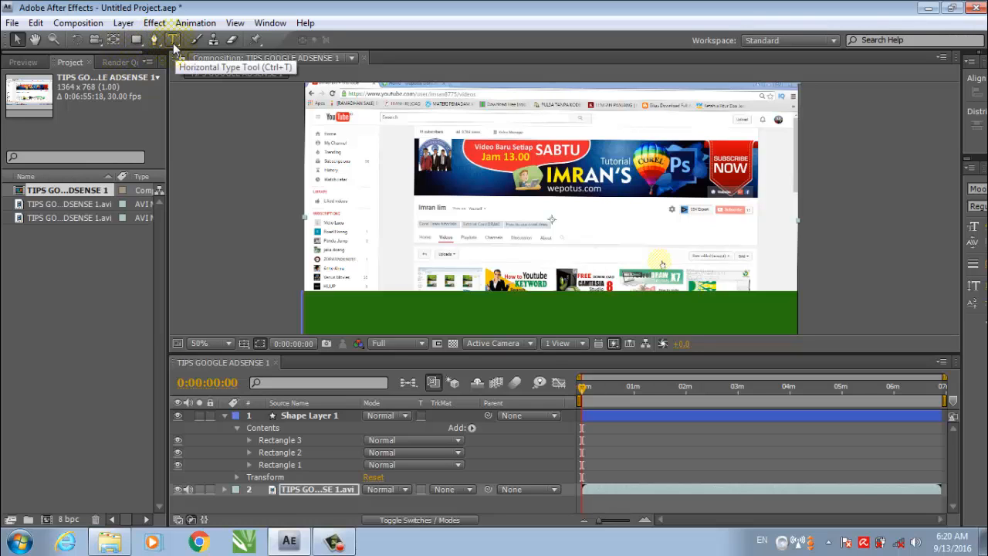
{"action": "left_click", "coordinate": [172, 42]}
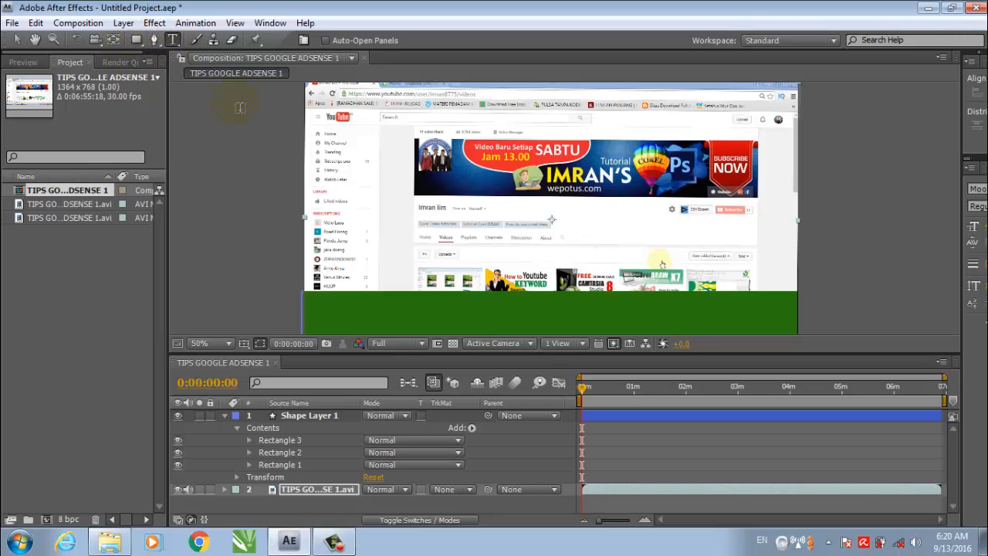
{"action": "left_click", "coordinate": [397, 225]}
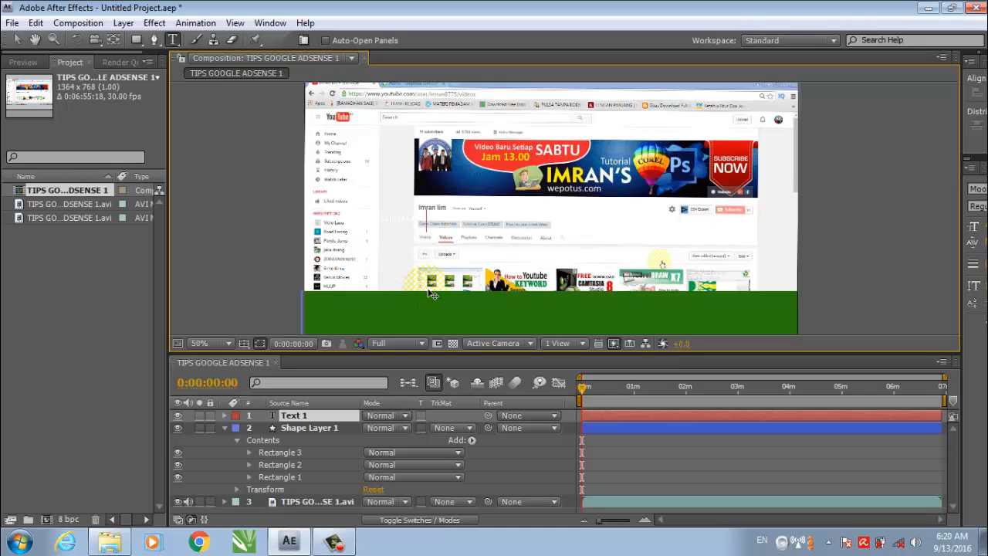
{"action": "type", "text": "ogle"}
{"action": "key", "text": "ctrl+a"}
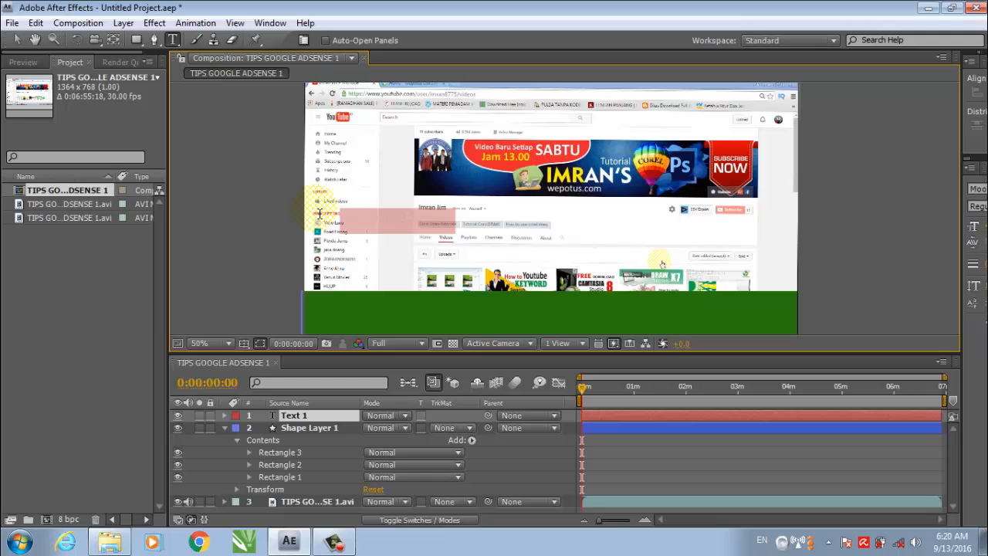
{"action": "left_click", "coordinate": [16, 39]}
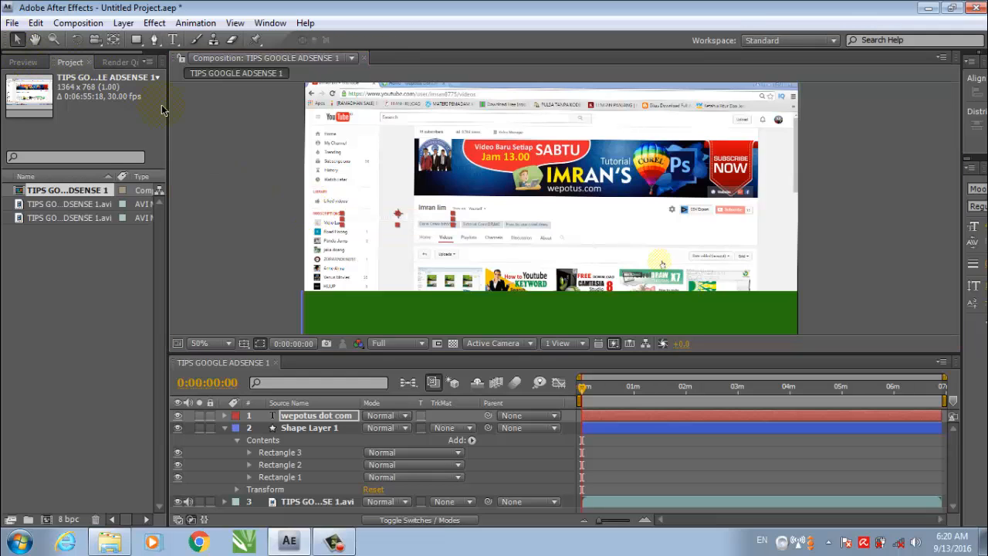
Move the text onto the green bar and realign the bar with the video's left and right edges
{"action": "left_click_drag", "start_coordinate": [402, 216], "coordinate": [538, 318]}
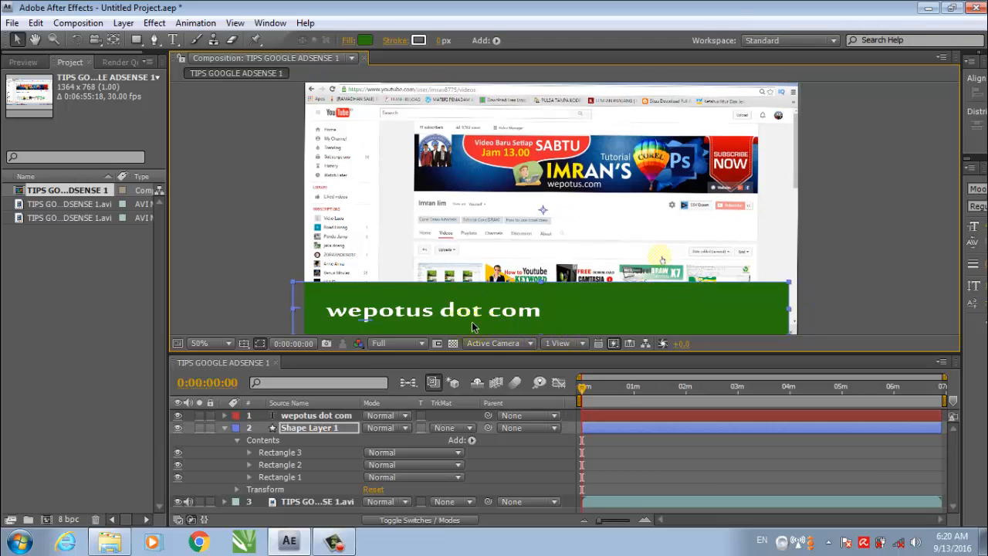
{"action": "left_click_drag", "start_coordinate": [630, 305], "coordinate": [620, 305]}
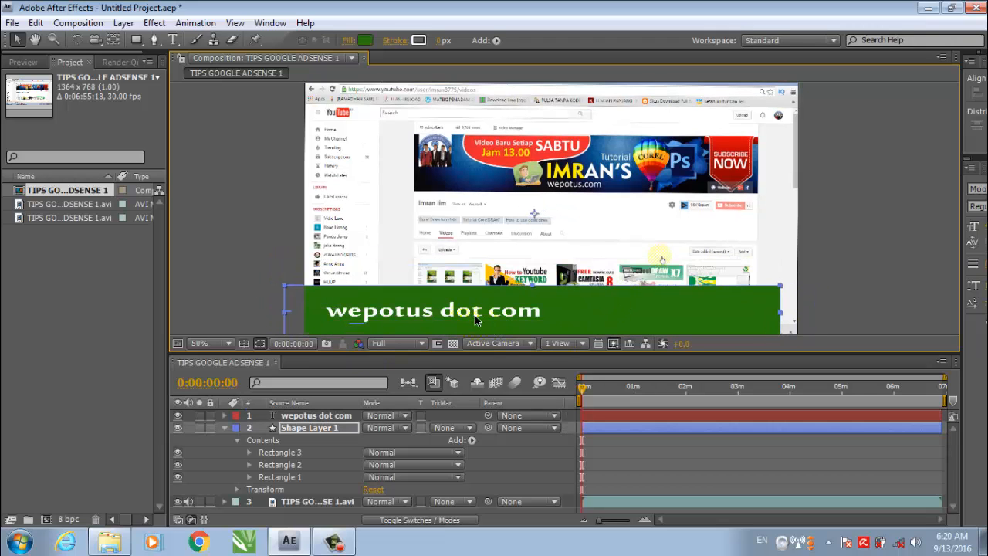
{"action": "mouse_move", "coordinate": [474, 315]}
{"action": "left_mouse_down"}
{"action": "mouse_move", "coordinate": [458, 328]}
{"action": "mouse_move", "coordinate": [479, 311]}
{"action": "mouse_move", "coordinate": [438, 314]}
{"action": "mouse_move", "coordinate": [492, 285]}
{"action": "mouse_move", "coordinate": [454, 313]}
{"action": "mouse_move", "coordinate": [494, 297]}
{"action": "mouse_move", "coordinate": [504, 315]}
{"action": "mouse_move", "coordinate": [451, 314]}
{"action": "mouse_move", "coordinate": [463, 311]}
{"action": "mouse_move", "coordinate": [468, 324]}
{"action": "left_mouse_up"}
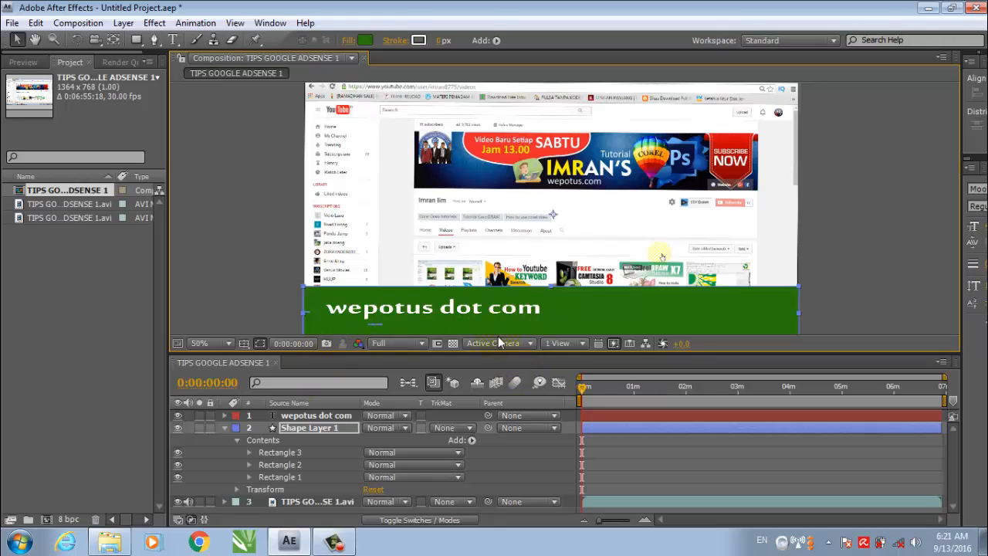
Centre the "wepotus dot com" text on the green bar and deselect it
{"action": "left_click", "coordinate": [313, 419]}
{"action": "left_click_drag", "start_coordinate": [484, 311], "coordinate": [602, 317]}
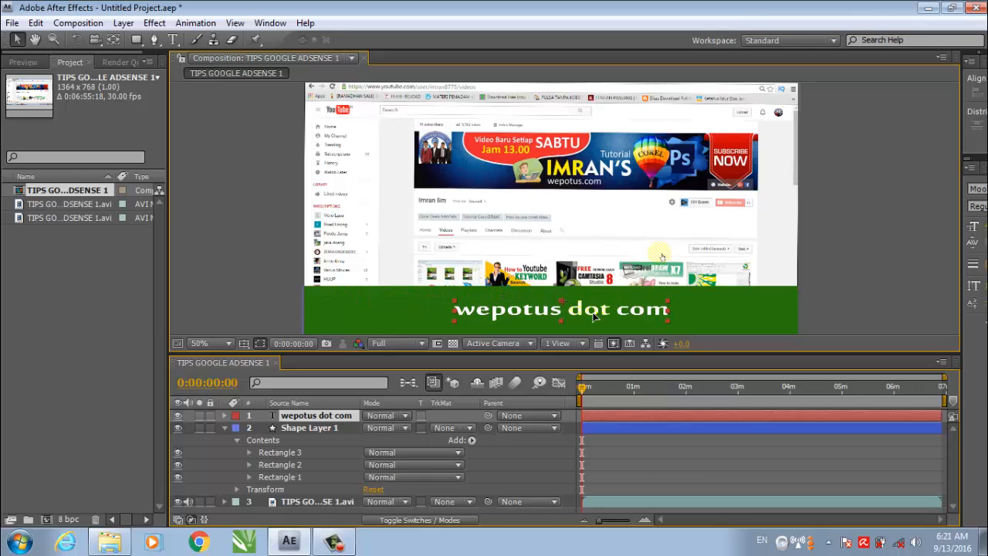
{"action": "left_click", "coordinate": [911, 240]}
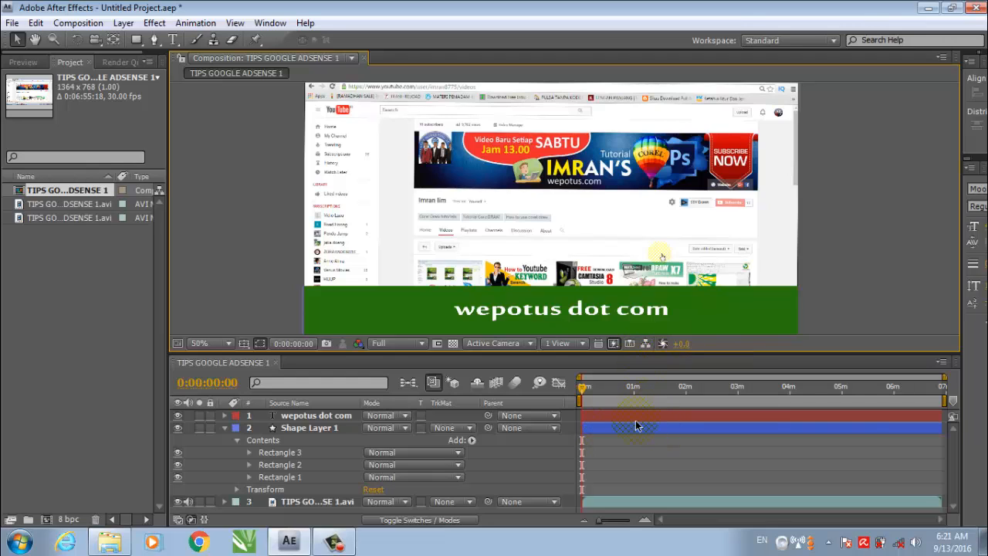
Trim the start of the "wepotus dot com" layer to about one minute and scrub the timeline to preview its appearance
{"action": "left_click", "coordinate": [315, 417]}
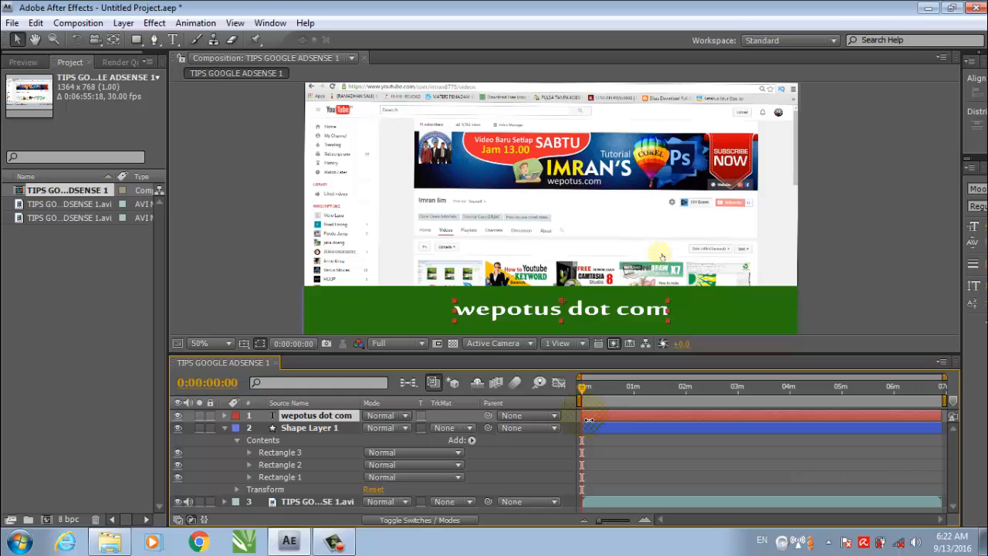
{"action": "left_click", "coordinate": [265, 418]}
{"action": "left_click", "coordinate": [308, 418]}
{"action": "left_click_drag", "start_coordinate": [588, 418], "coordinate": [641, 425]}
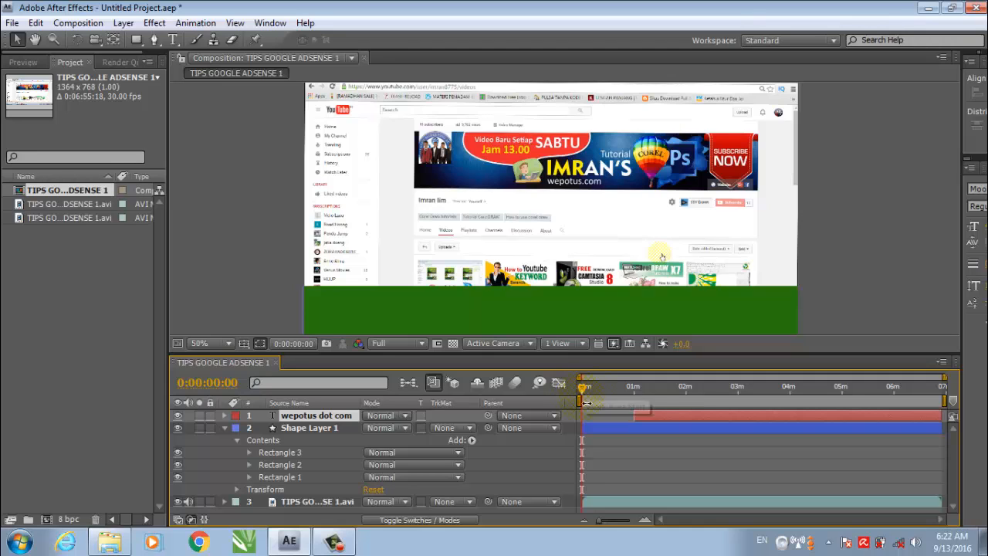
{"action": "left_click_drag", "start_coordinate": [583, 395], "coordinate": [684, 418]}
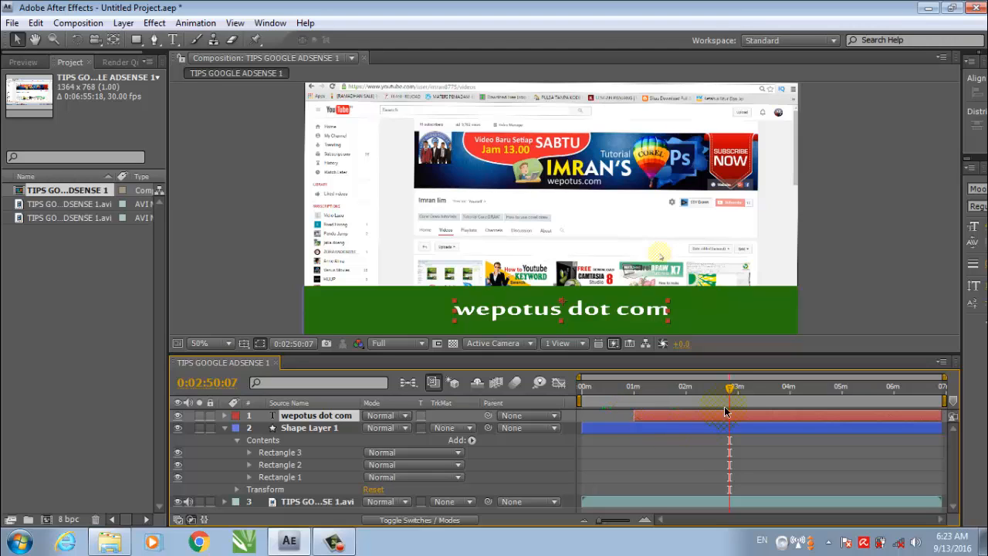
{"action": "left_click_drag", "start_coordinate": [731, 388], "coordinate": [651, 413]}
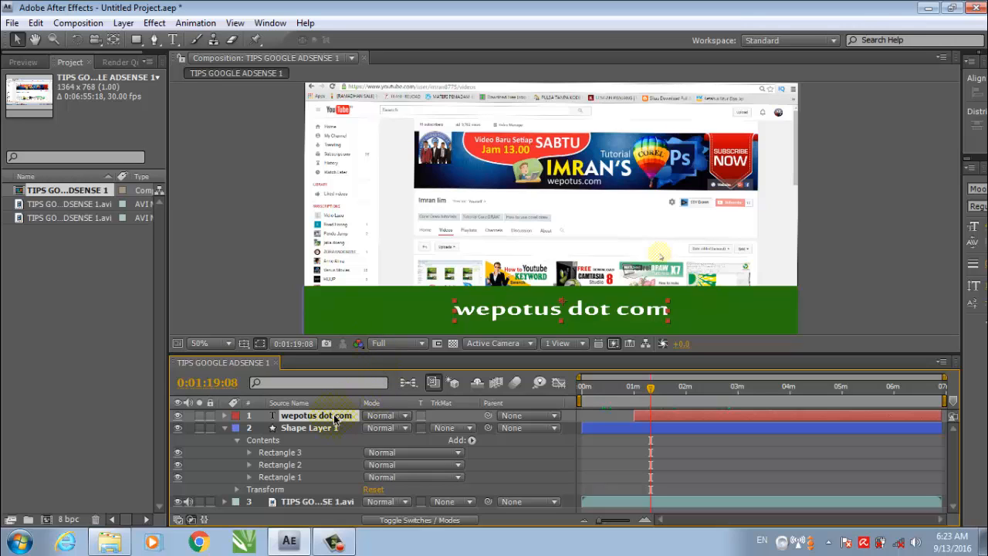
Trim the start of Shape Layer 1 to match the text layer at about one minute, scrub to preview it, and deselect
{"action": "left_click", "coordinate": [308, 432]}
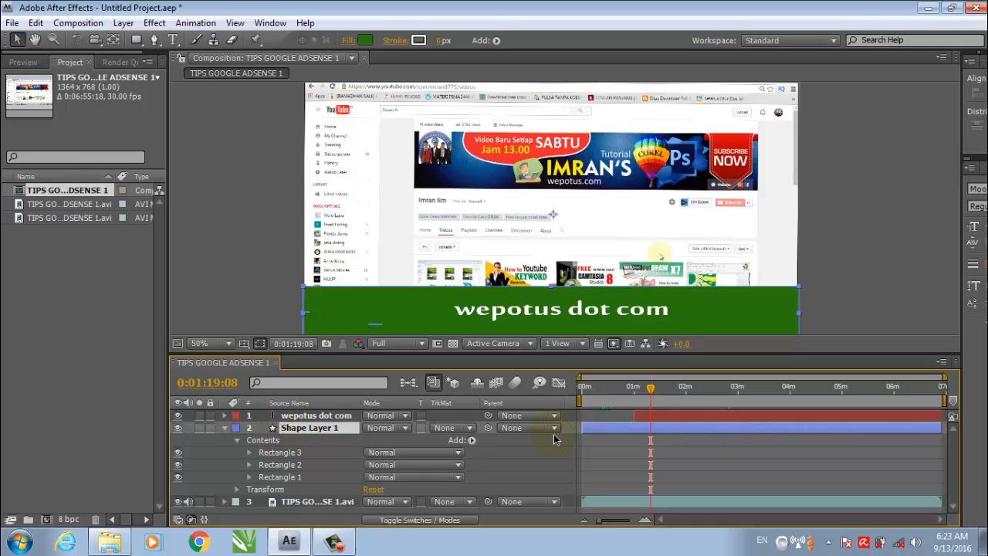
{"action": "left_click_drag", "start_coordinate": [589, 434], "coordinate": [638, 436]}
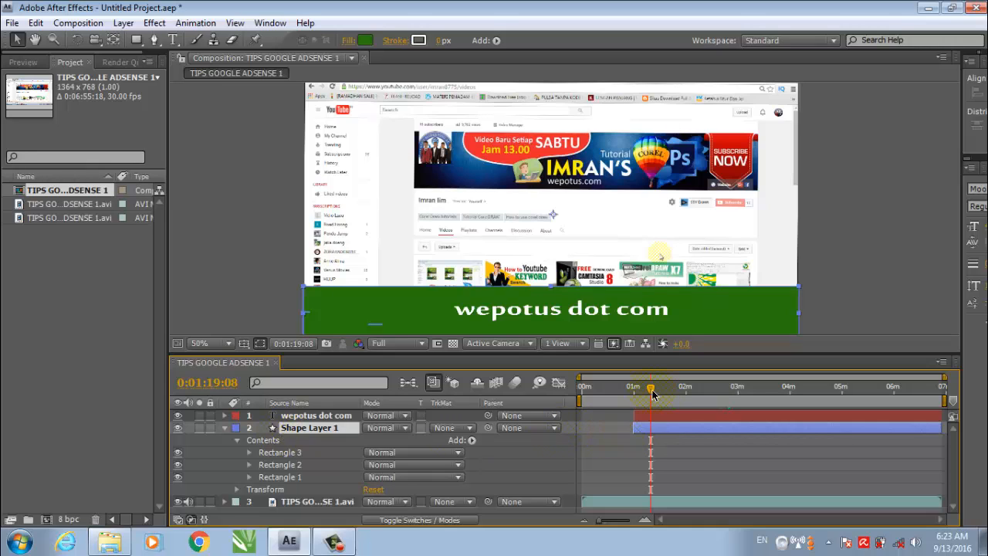
{"action": "left_click_drag", "start_coordinate": [654, 397], "coordinate": [613, 403]}
{"action": "left_click_drag", "start_coordinate": [616, 402], "coordinate": [731, 405]}
{"action": "left_click", "coordinate": [844, 237]}
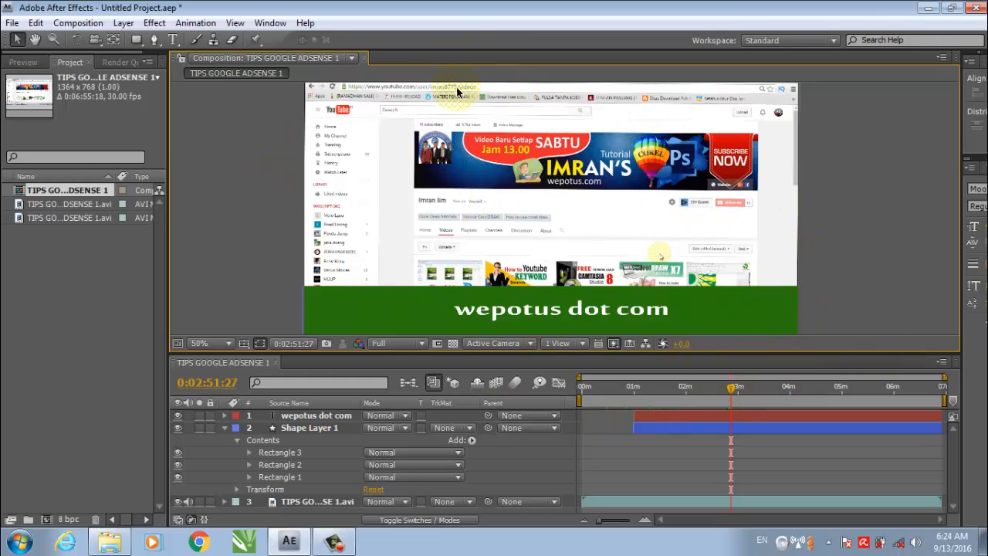
Examine the overlay and the full frame by zooming the composition view between 25% and 100%, ending at 25%
{"action": "scroll", "coordinate": [574, 249], "scroll_direction": "down", "scroll_amount": 1}
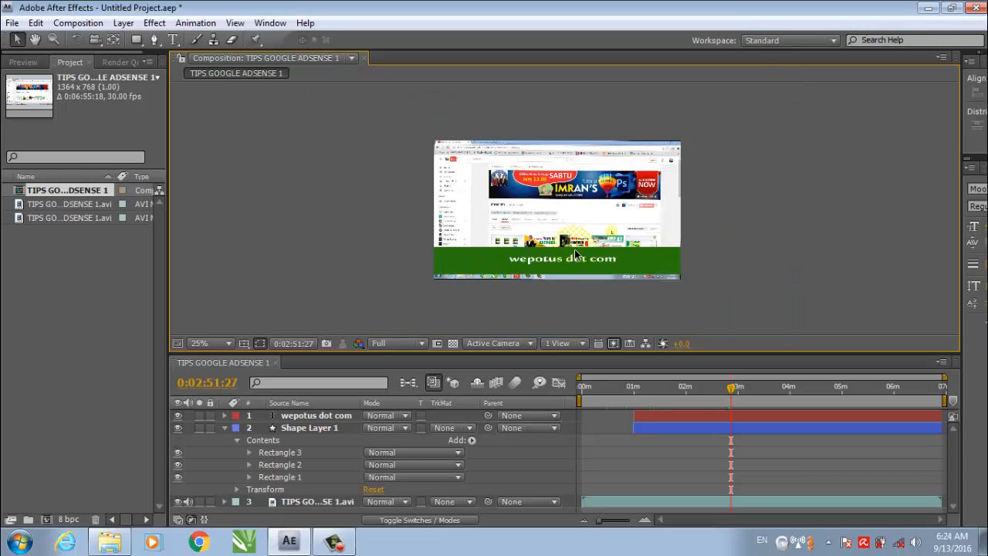
{"action": "scroll", "coordinate": [574, 249], "scroll_direction": "up", "scroll_amount": 1}
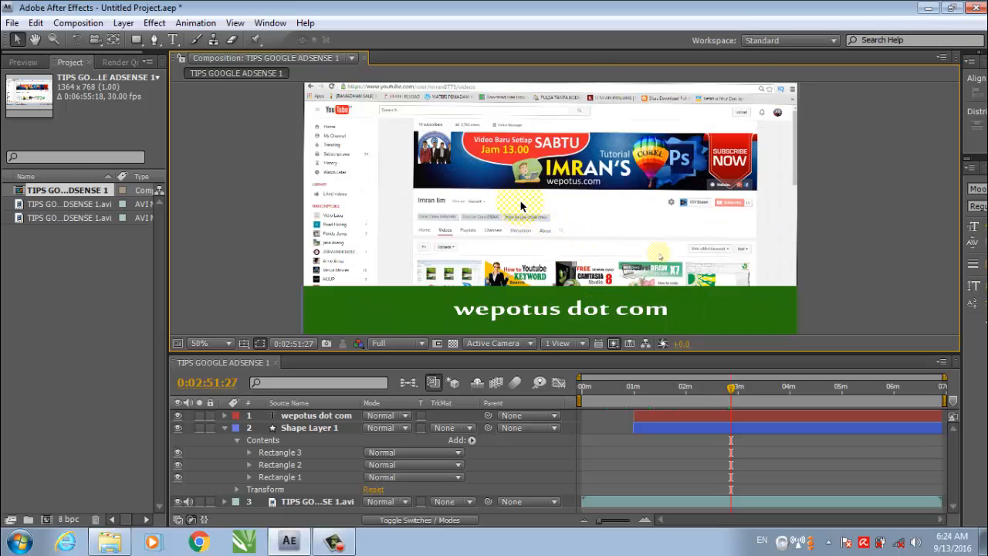
{"action": "scroll", "coordinate": [524, 213], "scroll_direction": "down", "scroll_amount": 2}
{"action": "scroll", "coordinate": [629, 303], "scroll_direction": "up", "scroll_amount": 2}
{"action": "scroll", "coordinate": [483, 123], "scroll_direction": "down", "scroll_amount": 1}
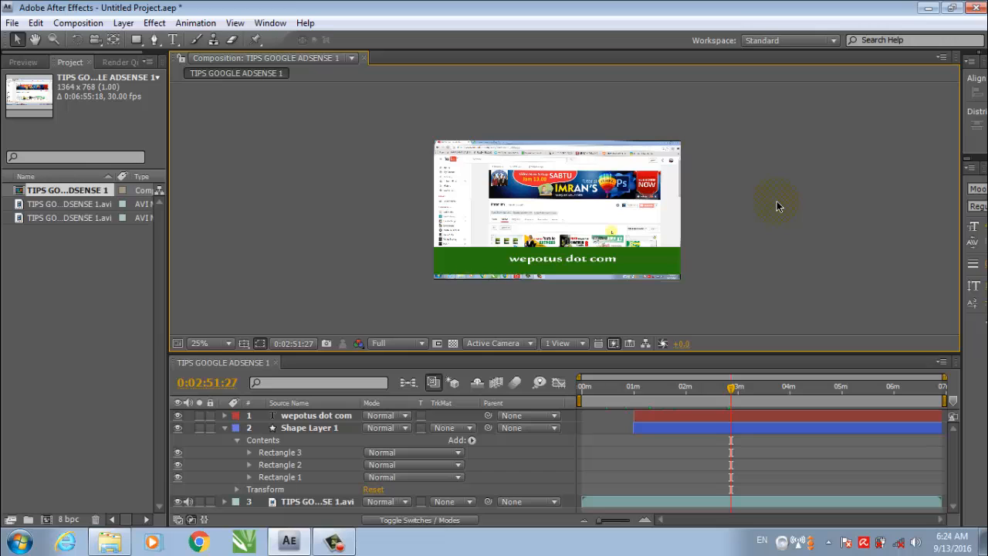
{"action": "key", "text": "period"}
{"action": "key", "text": "period"}
{"action": "key", "text": "comma"}
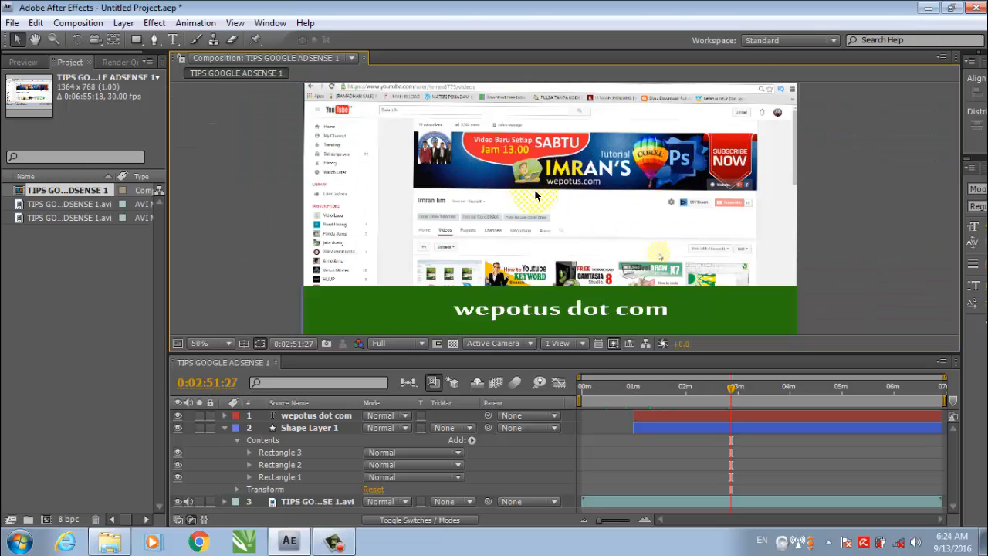
{"action": "key", "text": "comma"}
{"action": "key", "text": "period"}
{"action": "key", "text": "comma"}
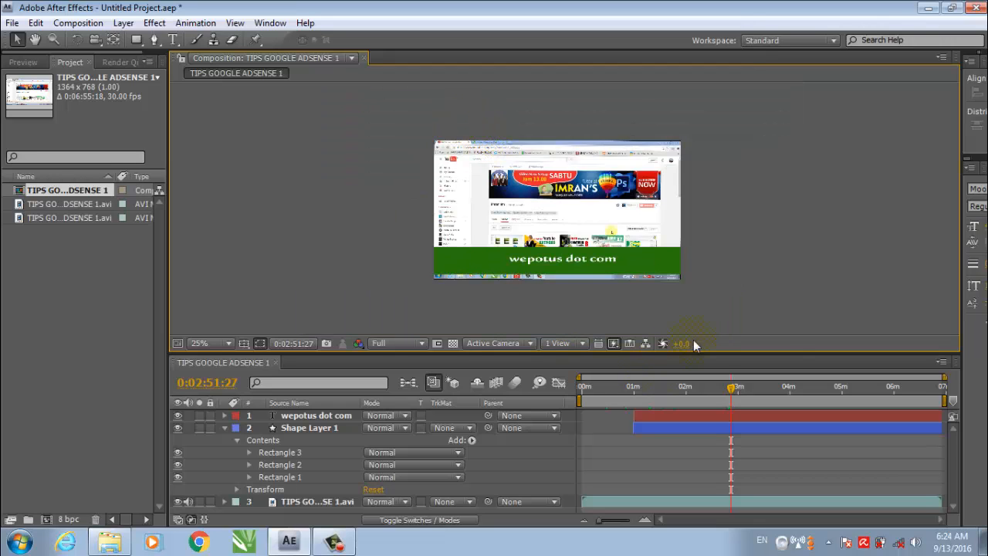
{"action": "key", "text": "period"}
{"action": "key", "text": "period"}
{"action": "key", "text": "period"}
{"action": "key", "text": "comma"}
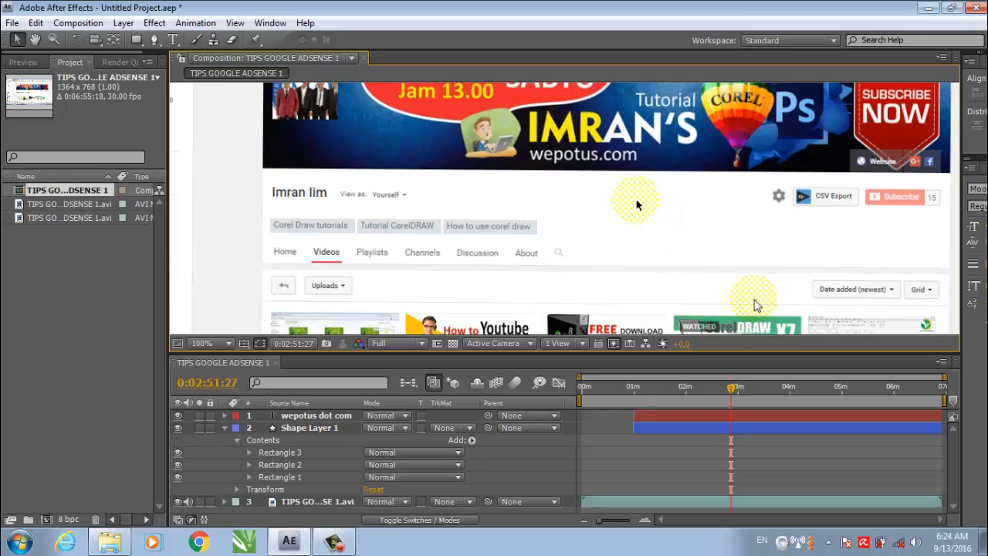
{"action": "key", "text": "comma"}
{"action": "key", "text": "comma"}
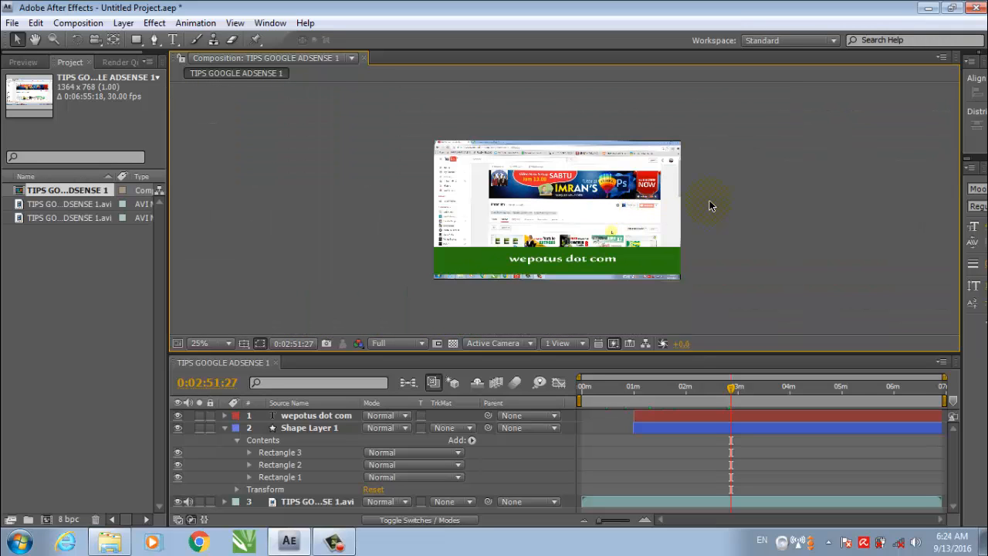